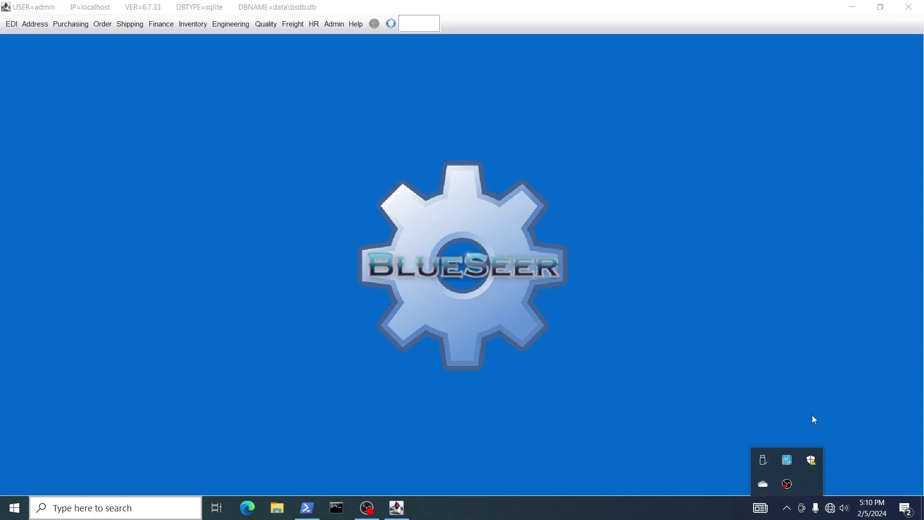
# Start a new item in Item Maintenance described '3/4" brass bushing'.
pyautogui.click(195, 24)
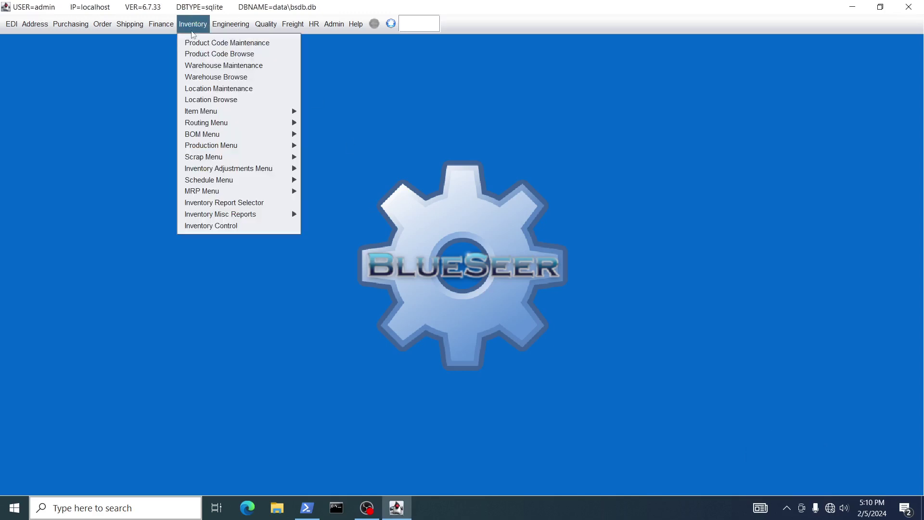
pyautogui.moveTo(205, 112)
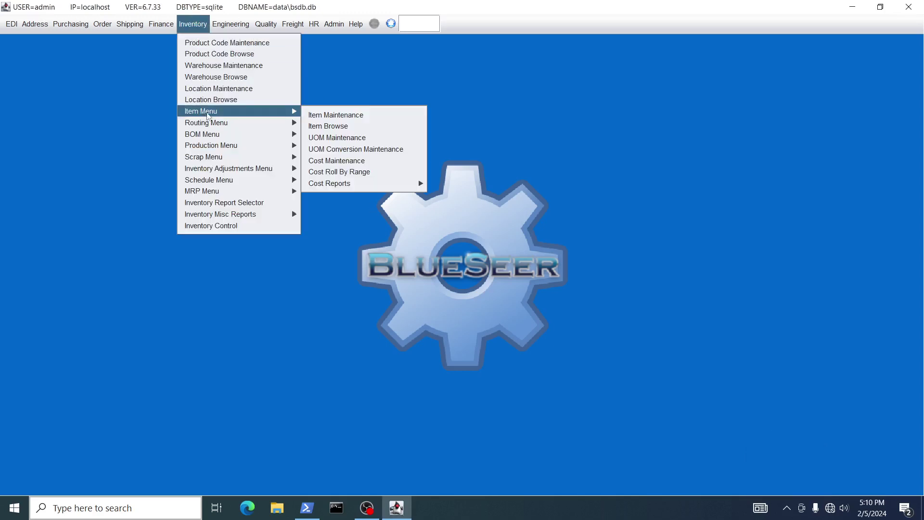
pyautogui.click(336, 116)
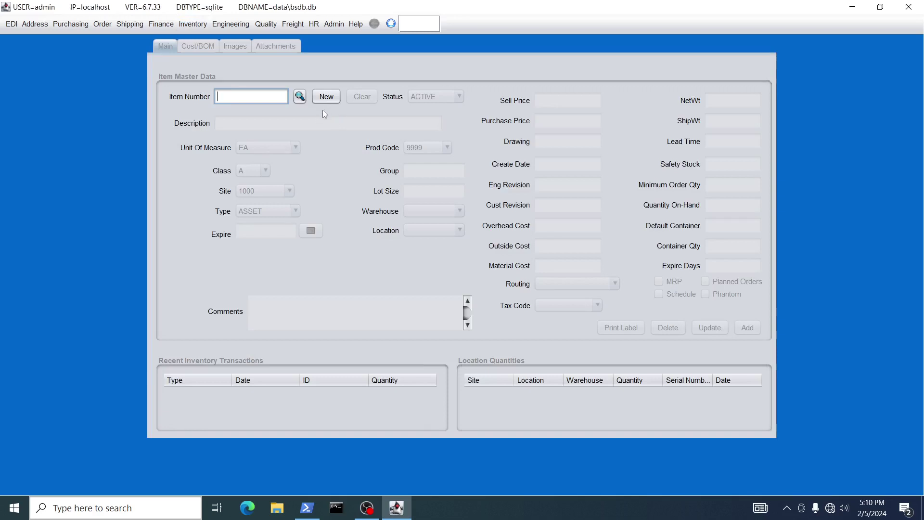
pyautogui.click(326, 98)
pyautogui.click(278, 126)
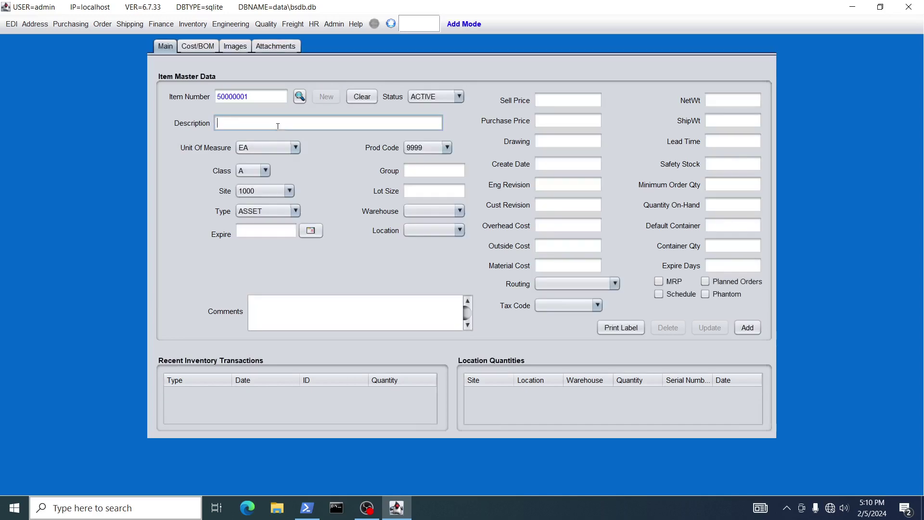
pyautogui.write('3/4" brass bushing')
# Give the item sell price 0.50 and class M, and add it.
pyautogui.click(561, 99)
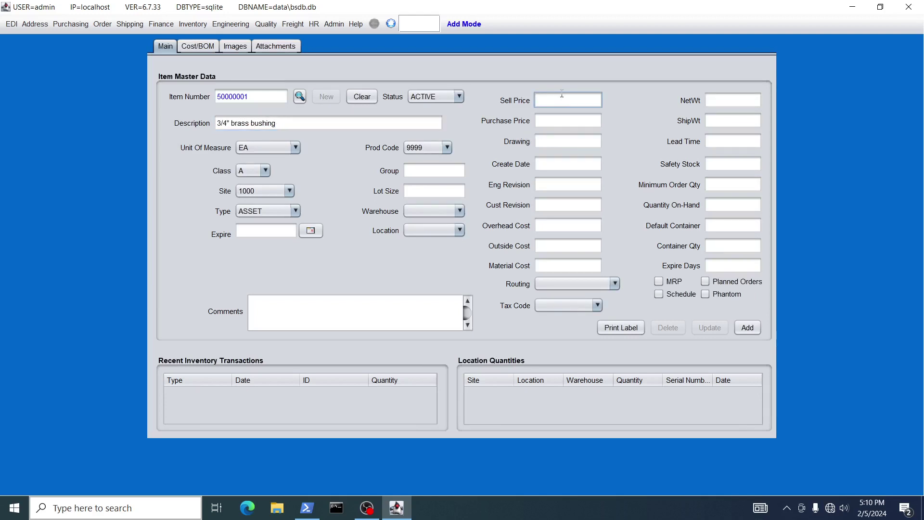
pyautogui.write('.50')
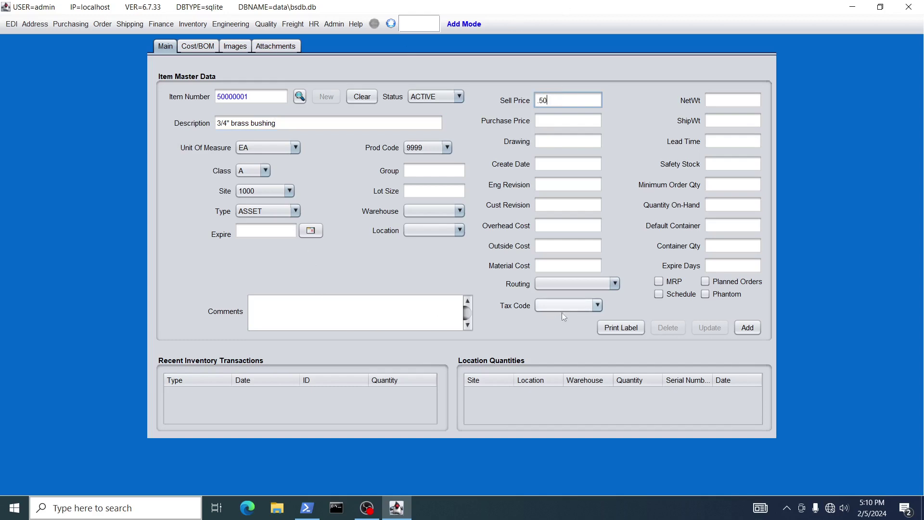
pyautogui.click(265, 172)
pyautogui.click(255, 196)
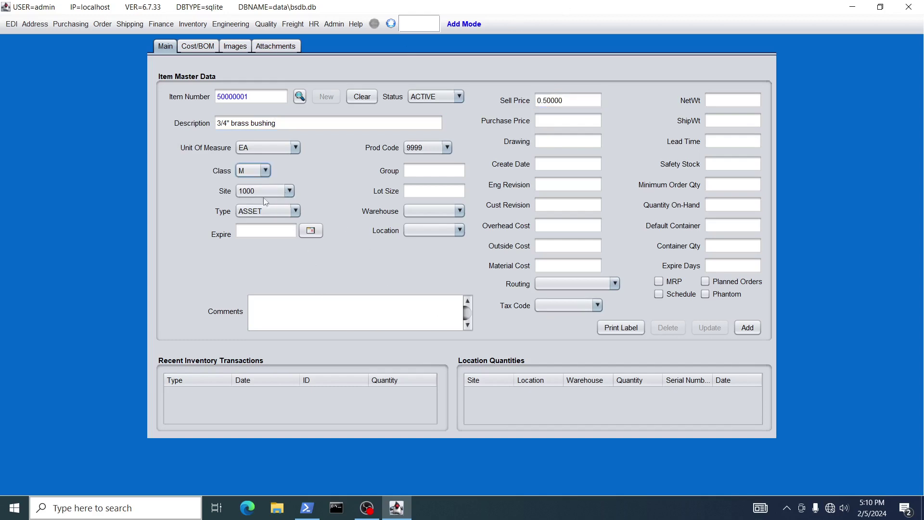
pyautogui.click(752, 329)
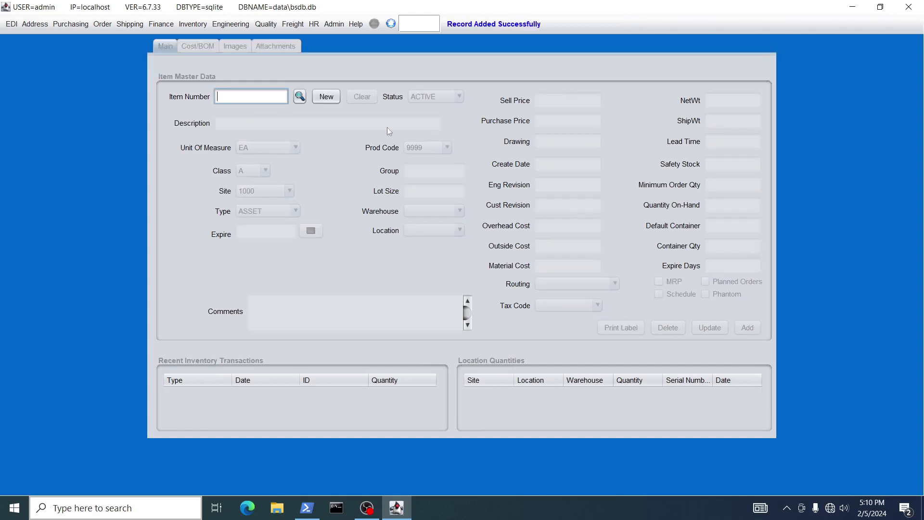
# Create new quote 7001 in Quote Maintenance with ACME as customer.
pyautogui.click(103, 24)
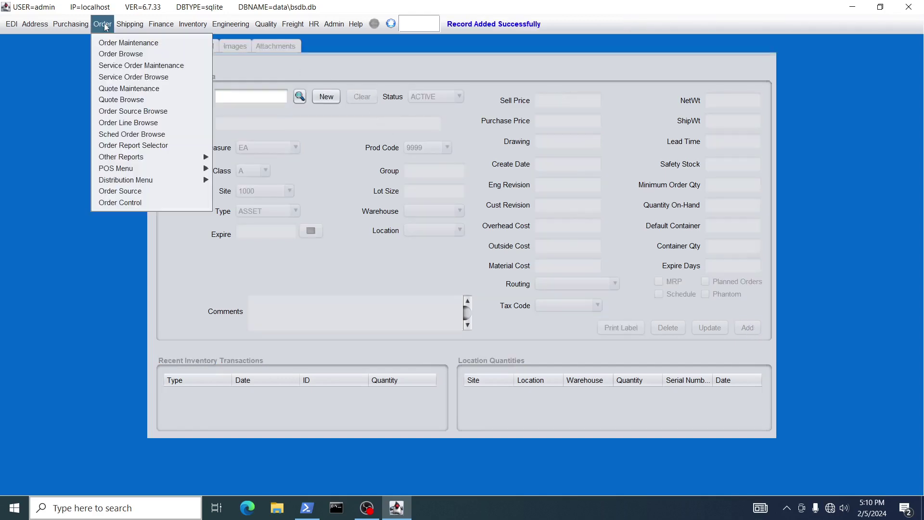
pyautogui.click(130, 89)
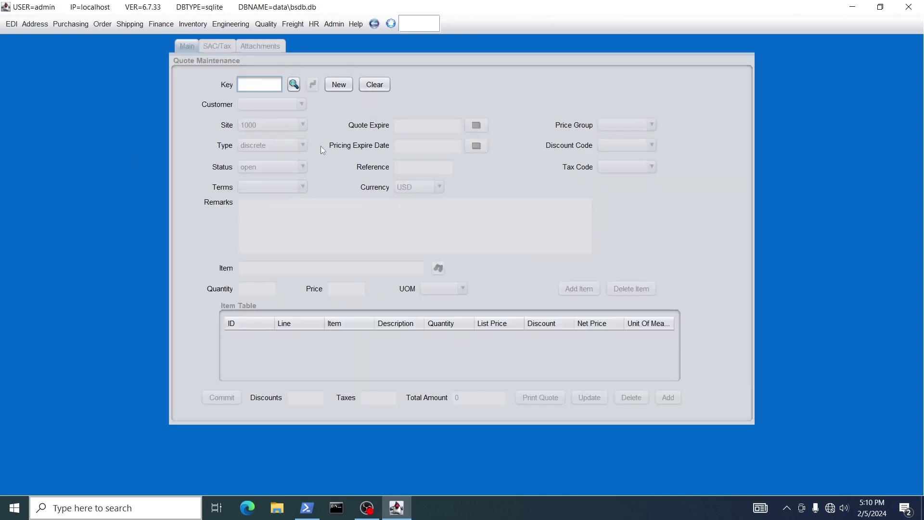
pyautogui.click(339, 85)
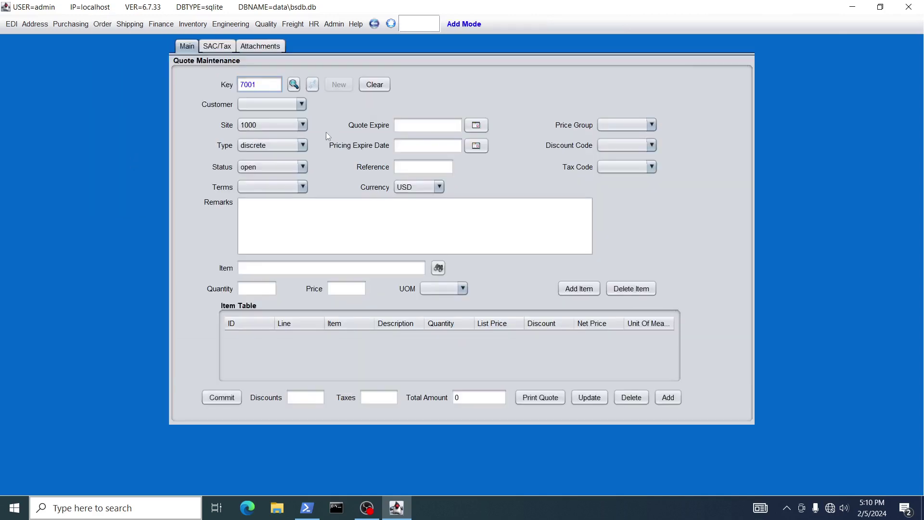
pyautogui.click(301, 104)
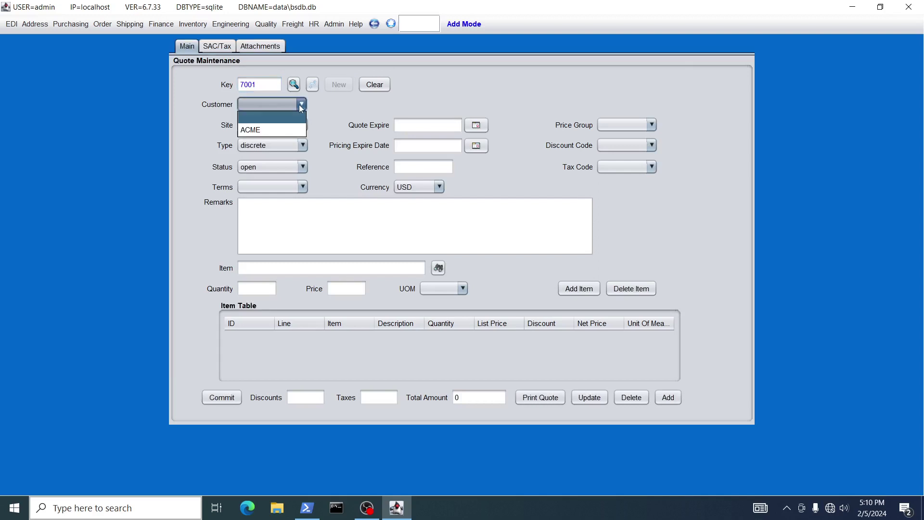
pyautogui.click(270, 129)
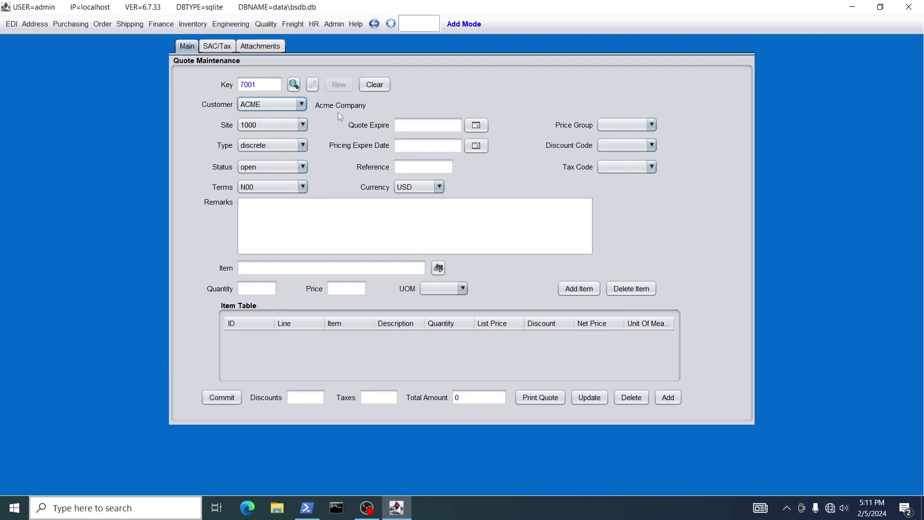
# Leave the quote type discrete and set payment terms to N30.
pyautogui.click(274, 147)
pyautogui.click(272, 173)
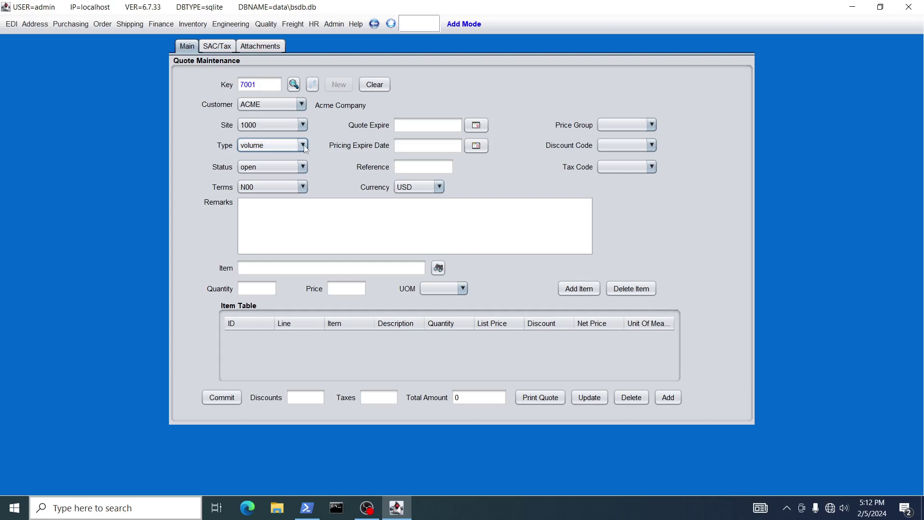
pyautogui.click(304, 145)
pyautogui.click(272, 157)
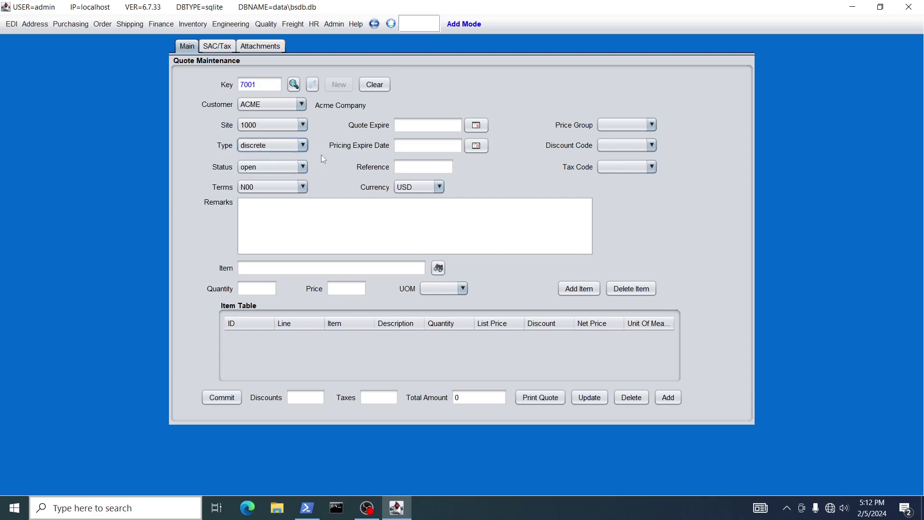
pyautogui.click(282, 191)
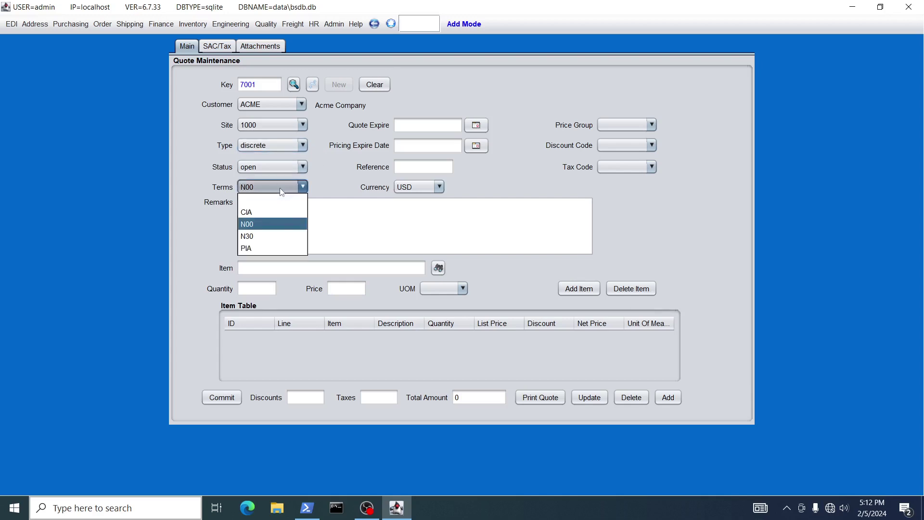
pyautogui.click(257, 236)
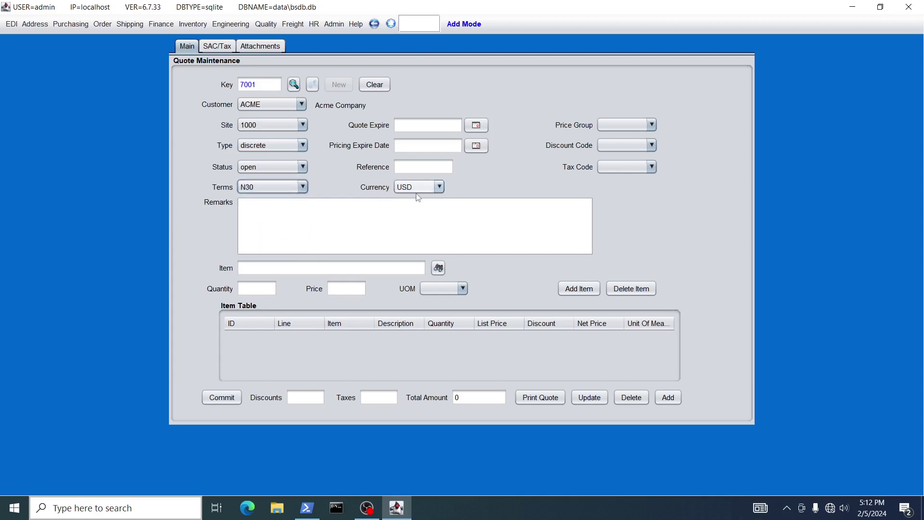
# Set the quote expire and pricing expire dates to 2024-02-29.
pyautogui.click(476, 125)
pyautogui.click(416, 243)
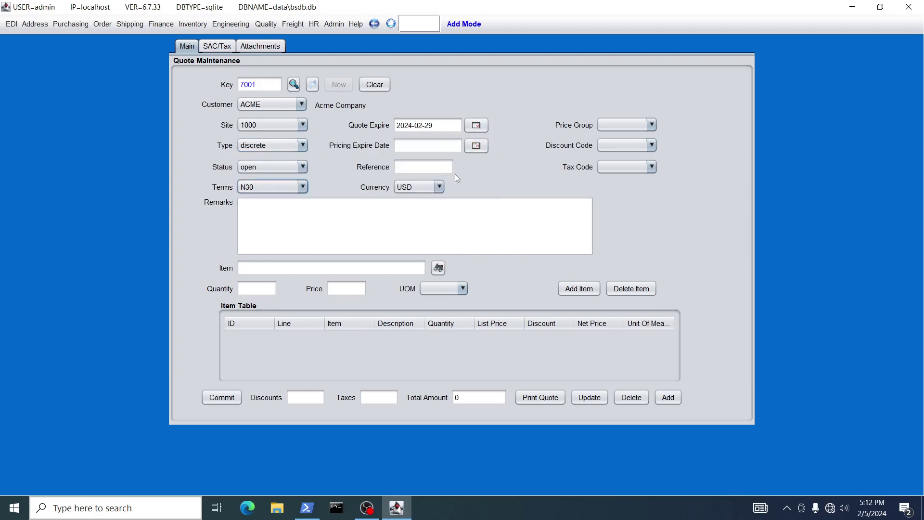
pyautogui.click(476, 146)
pyautogui.click(417, 264)
# Enter remarks 'test quotes' and look up item 50000001 for the quote line.
pyautogui.click(358, 235)
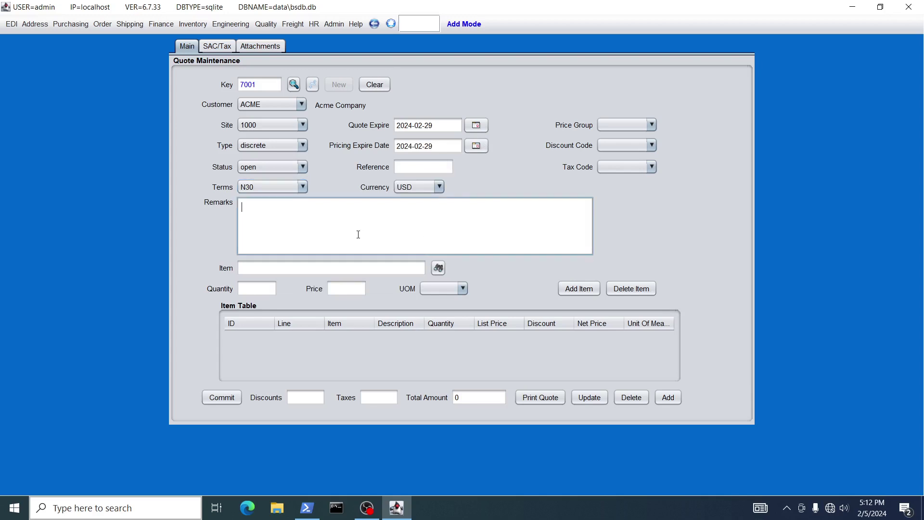
pyautogui.write('test quotes')
pyautogui.click(359, 271)
pyautogui.click(439, 268)
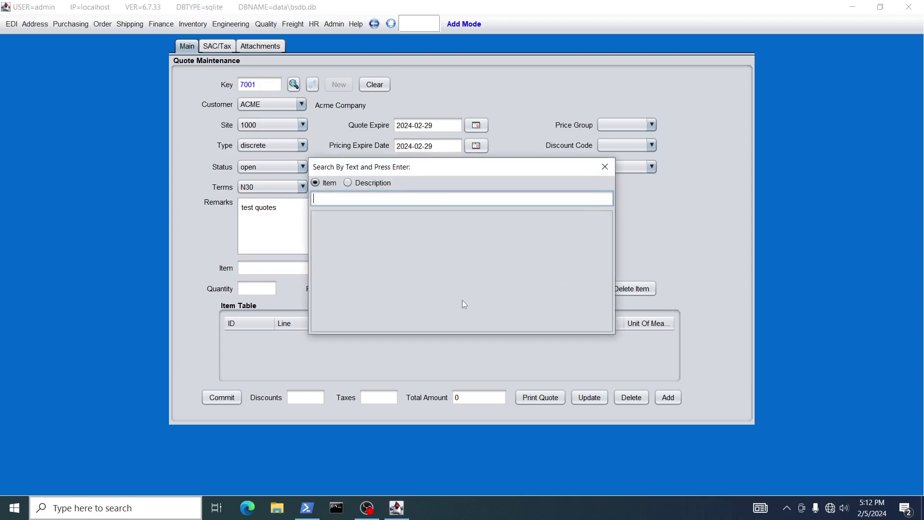
pyautogui.press('Return')
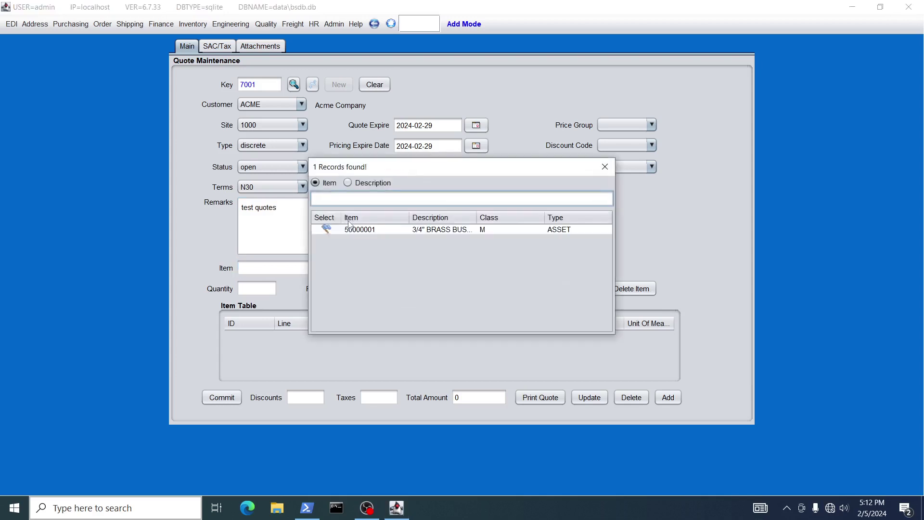
pyautogui.click(325, 230)
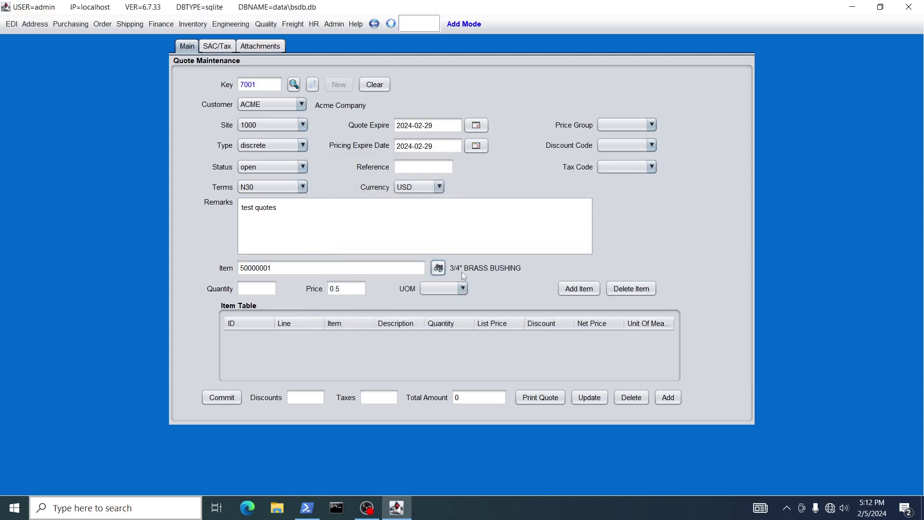
# Add the line with quantity 1000 EA, totalling 500.00.
pyautogui.click(261, 290)
pyautogui.write('1000')
pyautogui.click(444, 290)
pyautogui.click(441, 313)
pyautogui.click(587, 292)
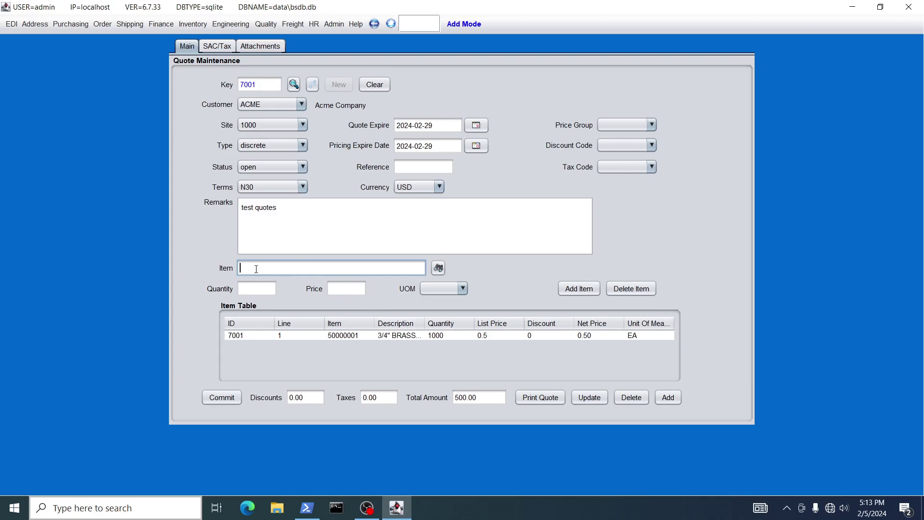
# Add a 300 charge for 'cutoff tool purchased' on the SAC/Tax tab.
pyautogui.click(218, 46)
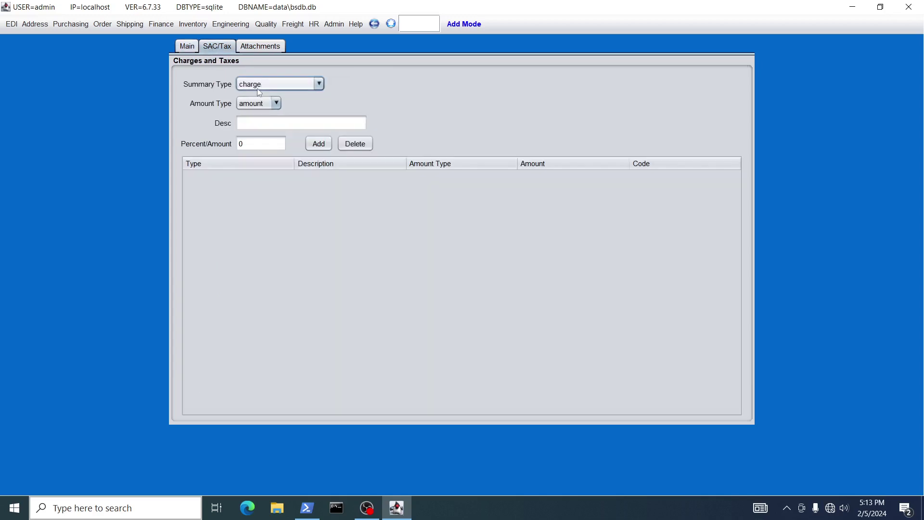
pyautogui.click(258, 124)
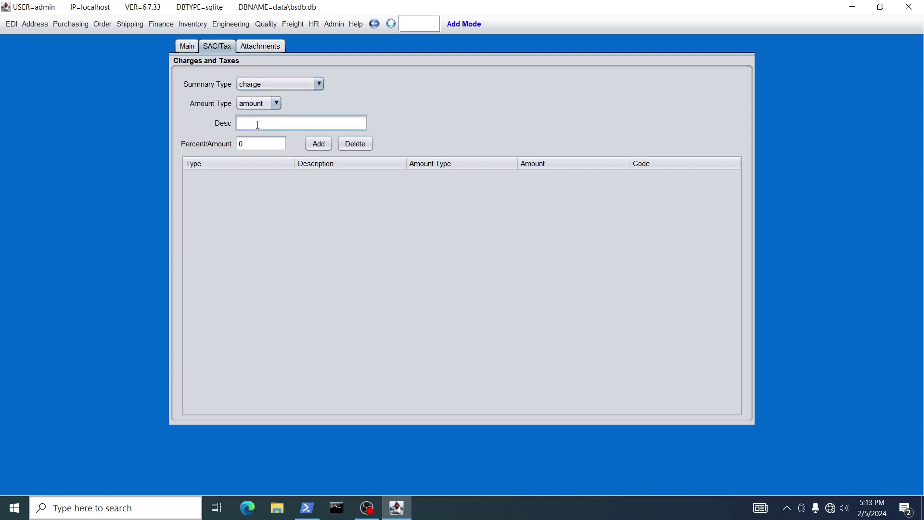
pyautogui.write('cutoff to')
pyautogui.write('ol purchased')
pyautogui.press('Tab')
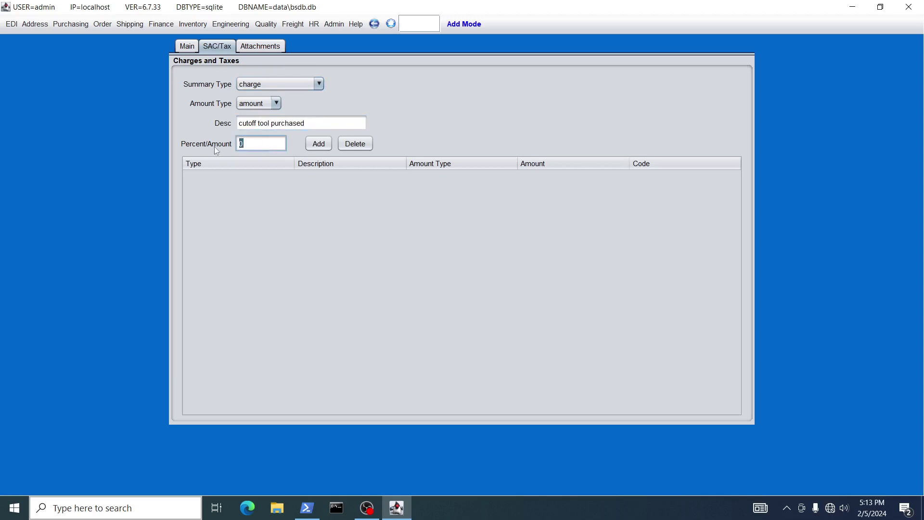
pyautogui.write('300')
pyautogui.click(319, 143)
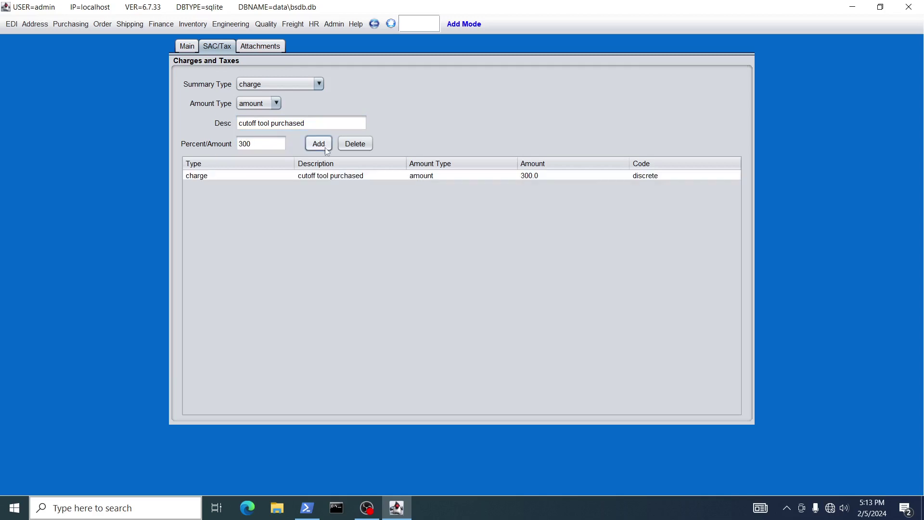
pyautogui.click(187, 47)
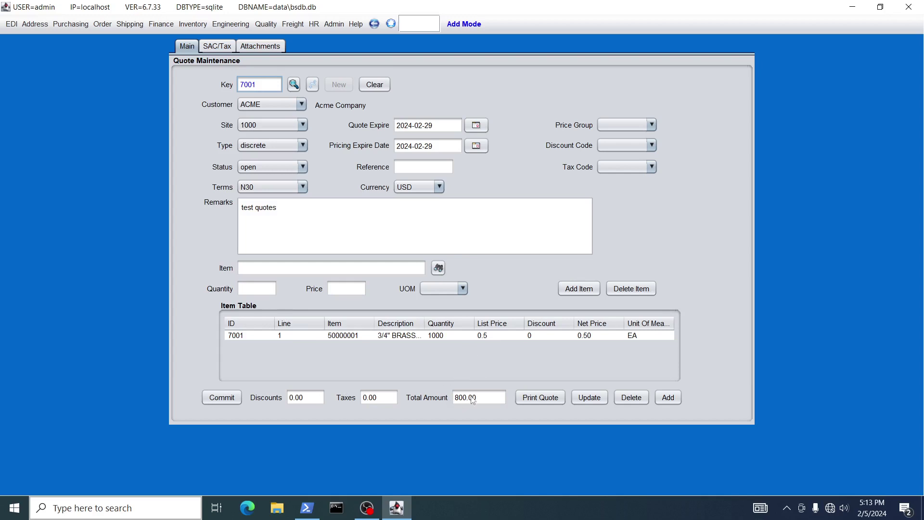
# Save quote 7001 and preview its printed quote with the 800.00 total.
pyautogui.click(669, 397)
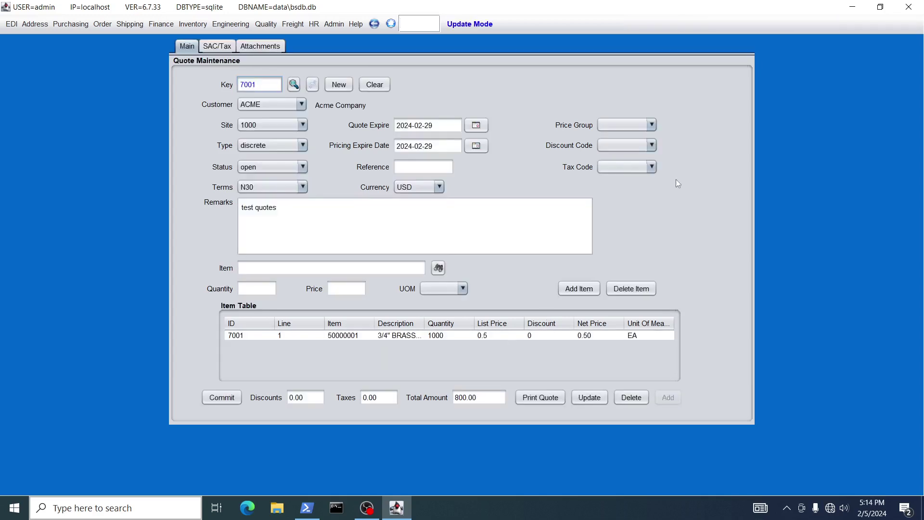
pyautogui.click(549, 395)
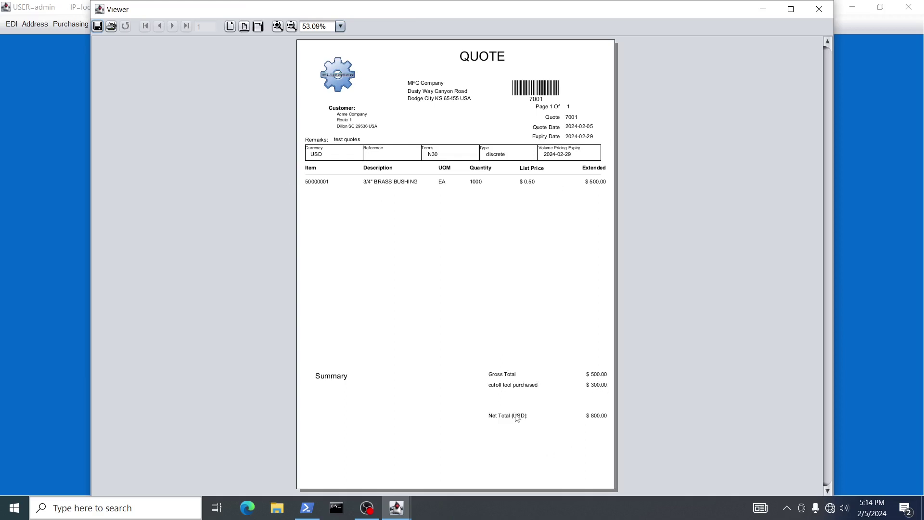
pyautogui.click(819, 8)
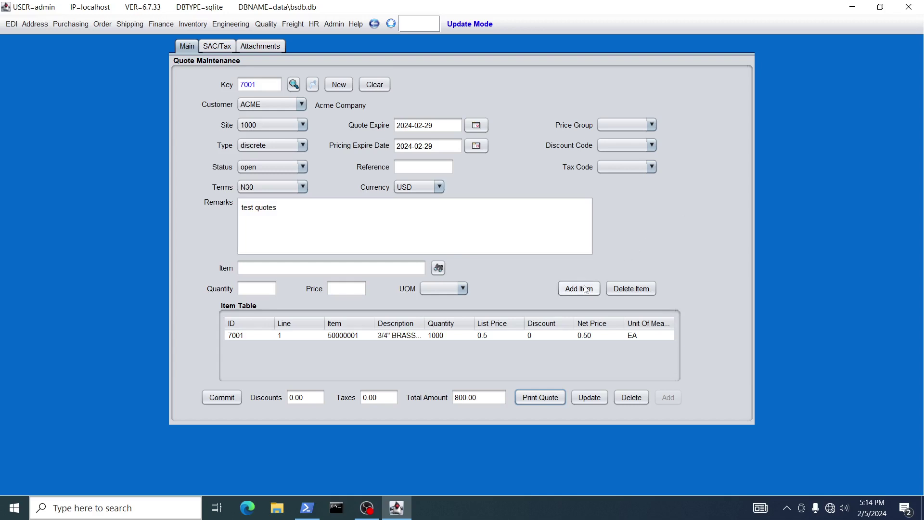
# Commit quote 7001 to order 10001 and acknowledge the conversion message.
pyautogui.click(221, 397)
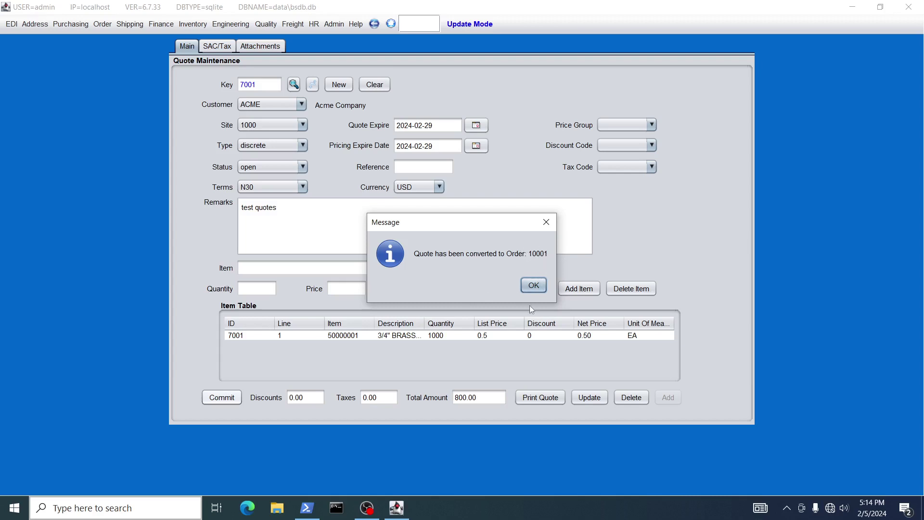
pyautogui.click(533, 286)
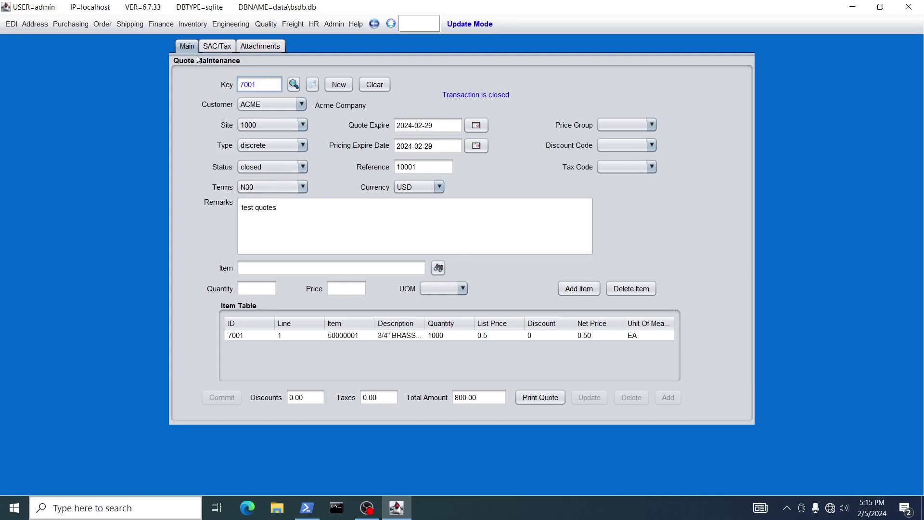
# Open order 10001 from Order Browse and review its lines tab.
pyautogui.click(99, 24)
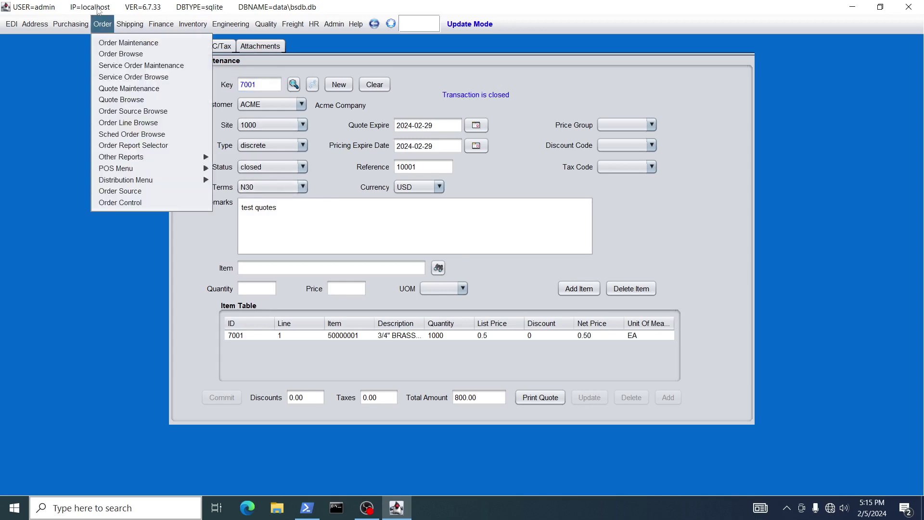
pyautogui.click(107, 54)
pyautogui.click(370, 67)
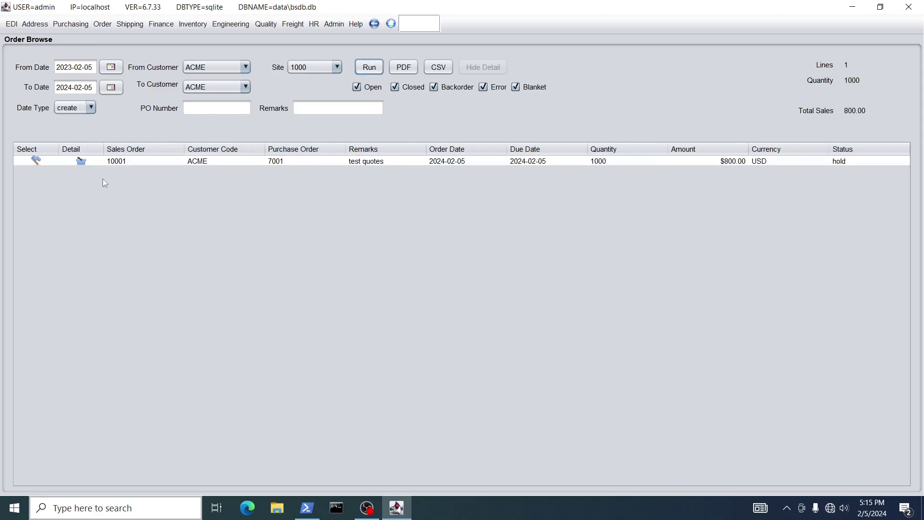
pyautogui.click(36, 160)
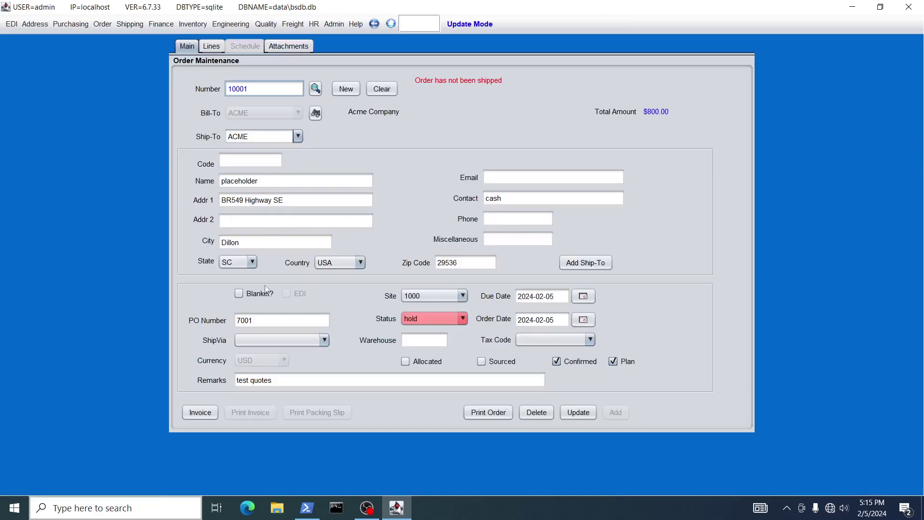
pyautogui.click(213, 48)
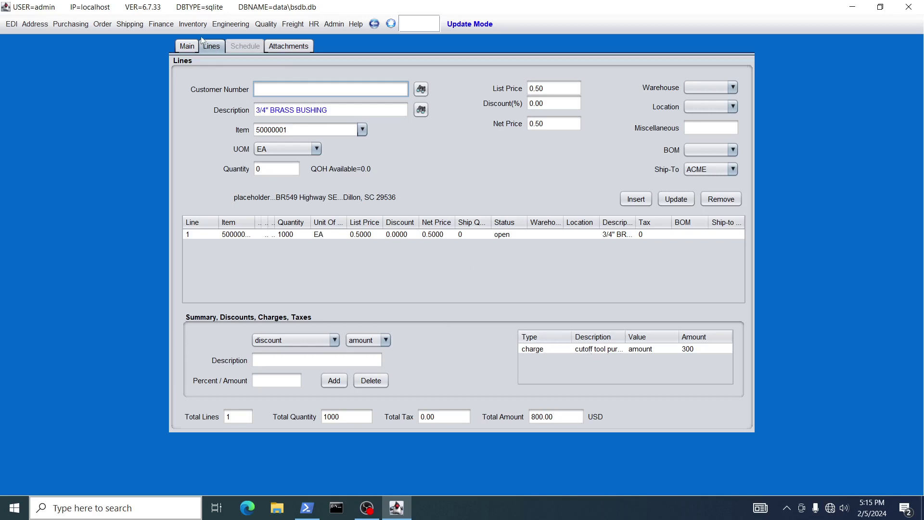
pyautogui.click(188, 46)
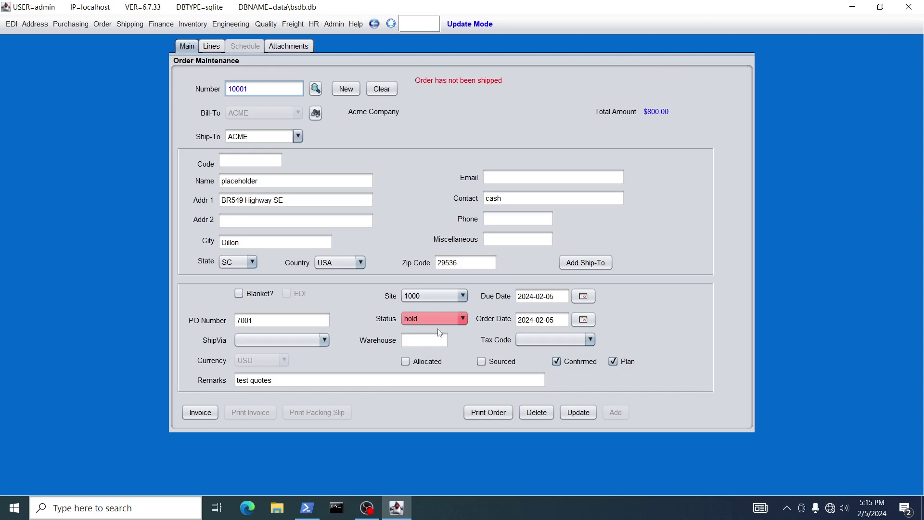
# Replace the PO number 7001 with ponbr123, set status to open, and update.
pyautogui.click(271, 321)
pyautogui.doubleClick(271, 321)
pyautogui.click(260, 321)
pyautogui.doubleClick(261, 321)
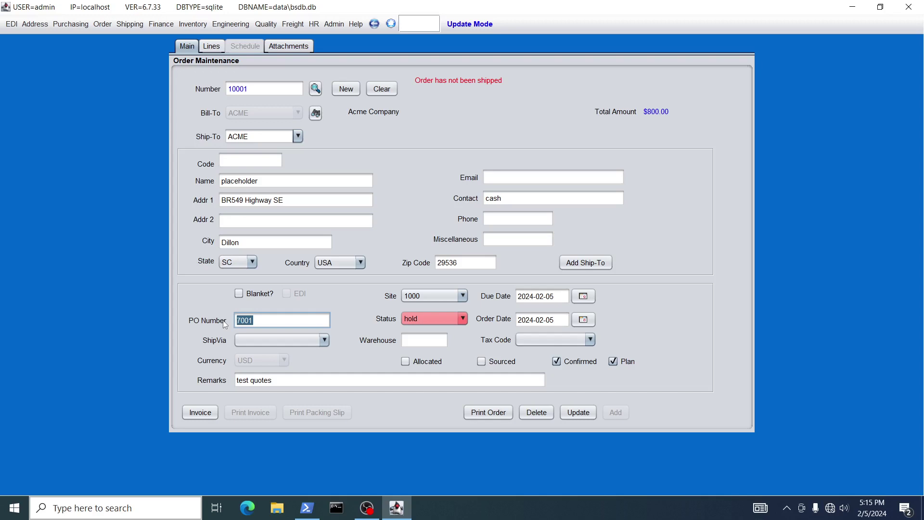
pyautogui.write('ponbr123')
pyautogui.click(443, 319)
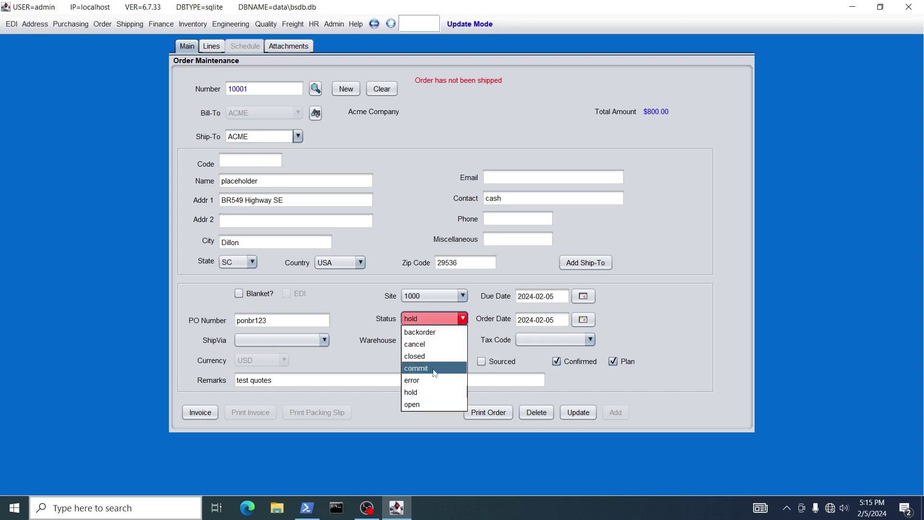
pyautogui.click(426, 404)
pyautogui.click(577, 412)
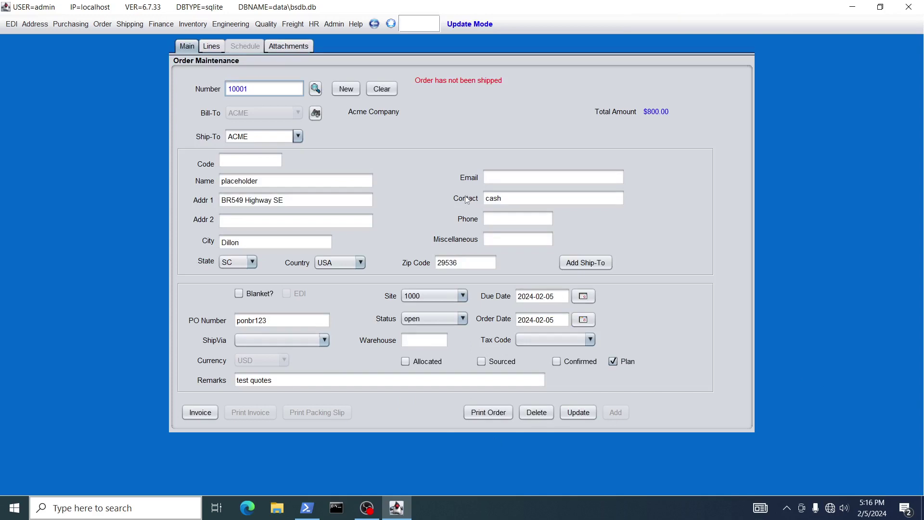
# Invoice order 10001 and preview the printed invoice.
pyautogui.click(199, 413)
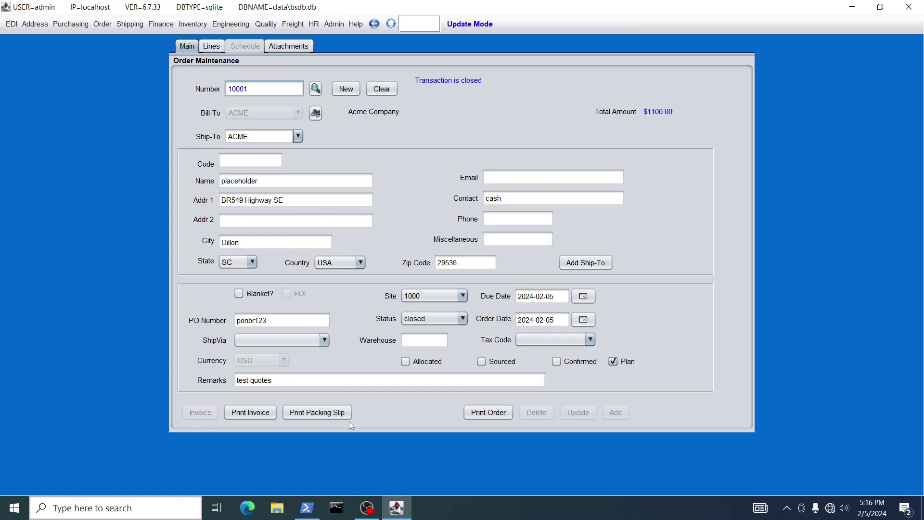
pyautogui.click(264, 415)
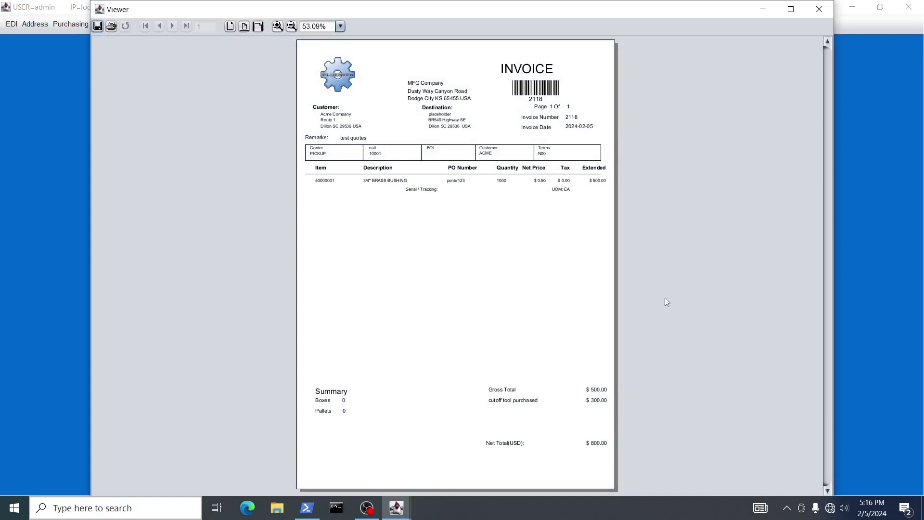
pyautogui.click(819, 9)
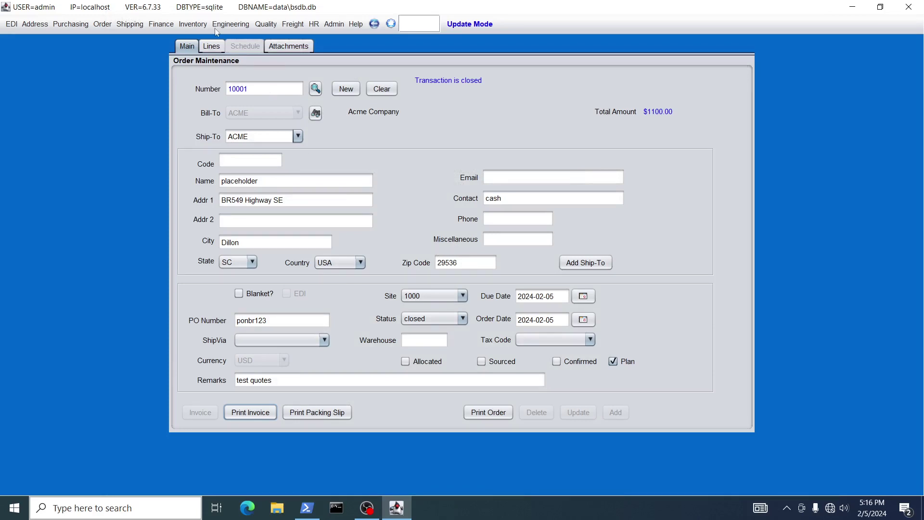
# List all quotes, active and inactive, in Quote Browse.
pyautogui.click(102, 25)
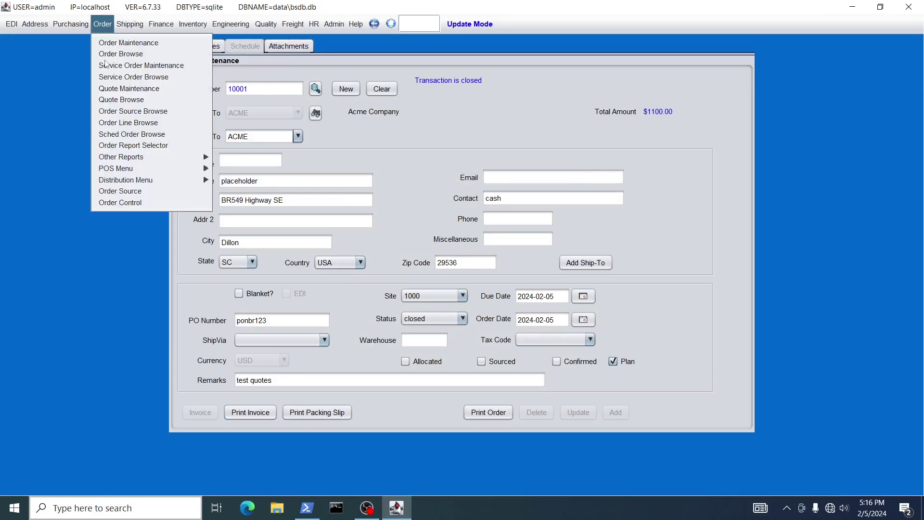
pyautogui.click(116, 99)
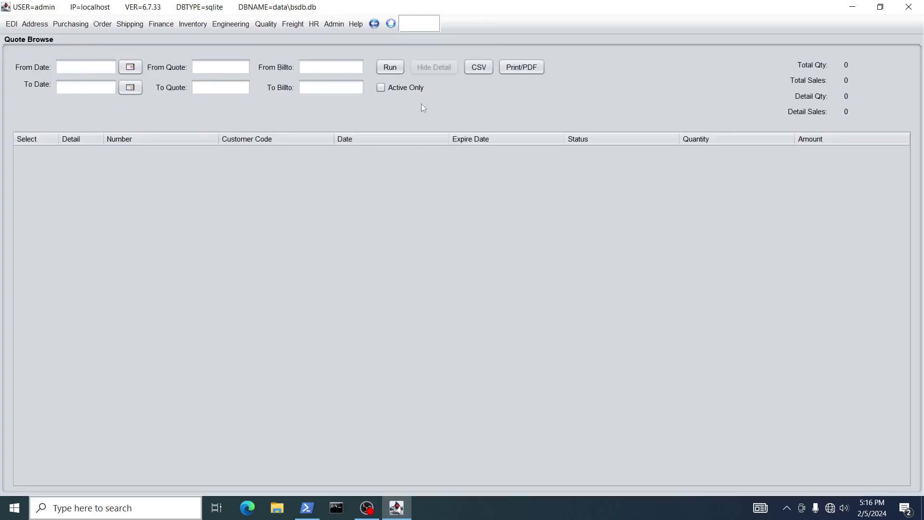
pyautogui.click(390, 72)
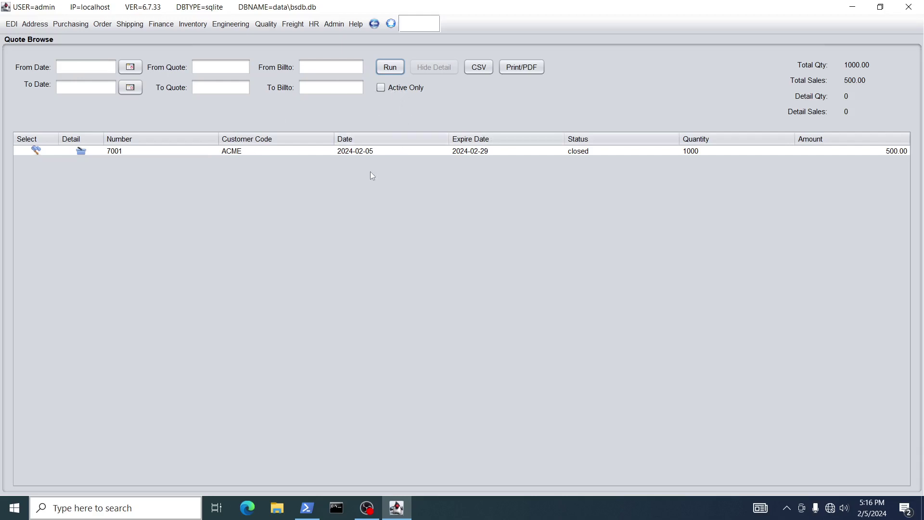
pyautogui.click(381, 87)
pyautogui.click(381, 88)
pyautogui.click(400, 68)
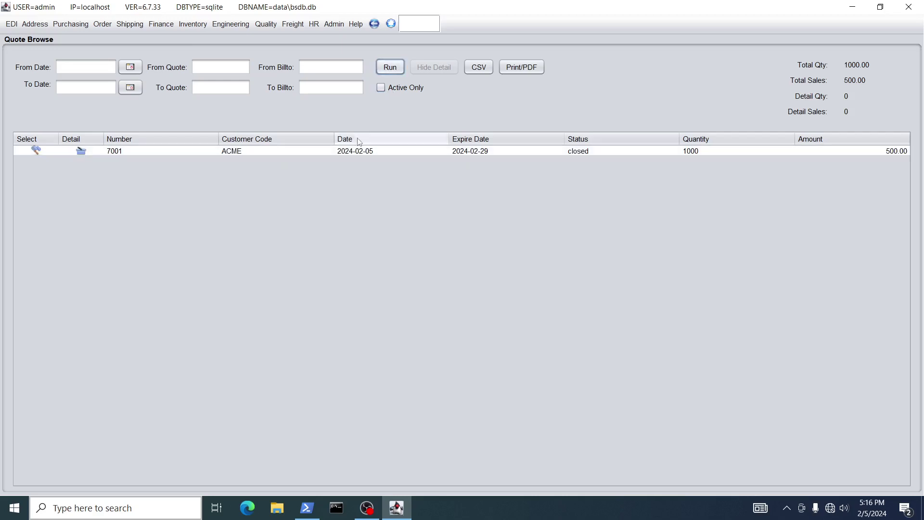
# Check quote 7001's line details, then open it in Quote Maintenance.
pyautogui.click(501, 152)
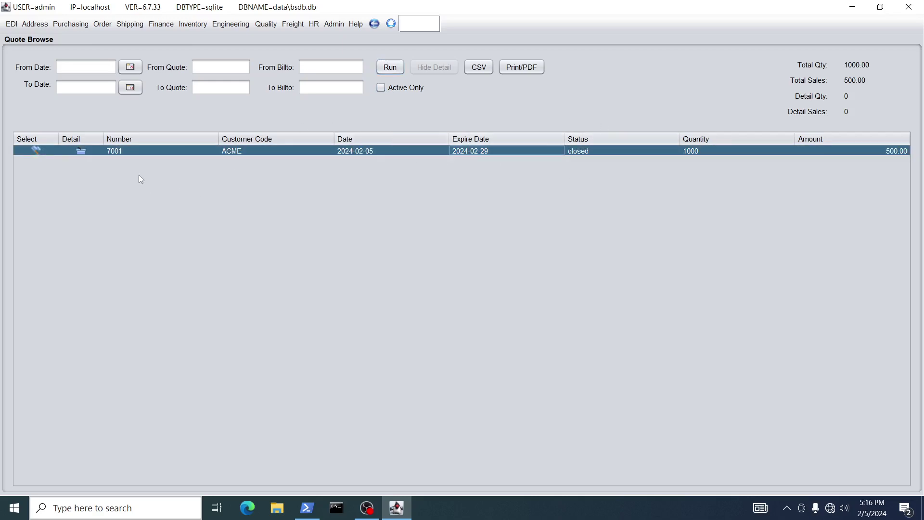
pyautogui.click(80, 150)
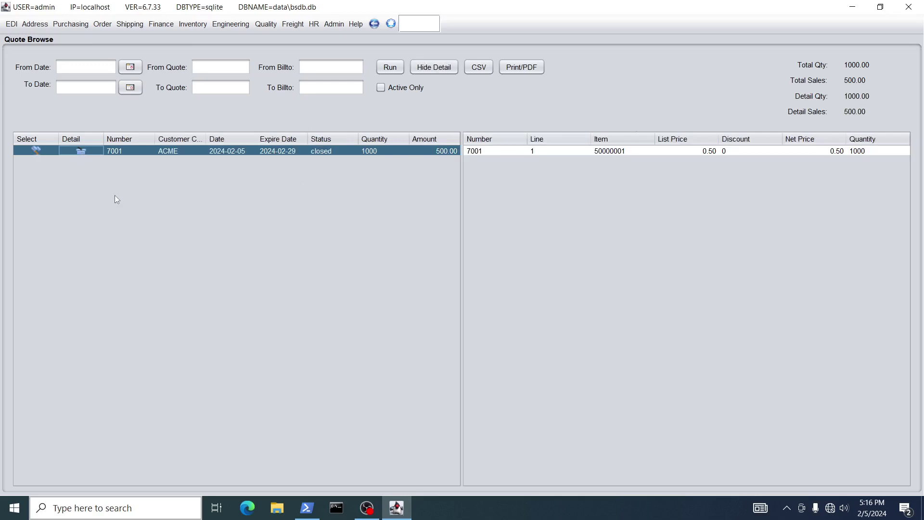
pyautogui.click(434, 67)
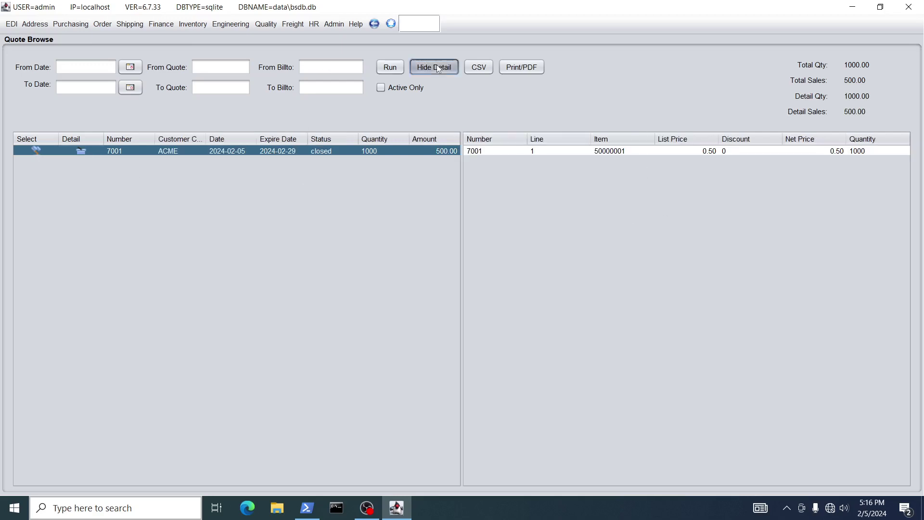
pyautogui.click(36, 151)
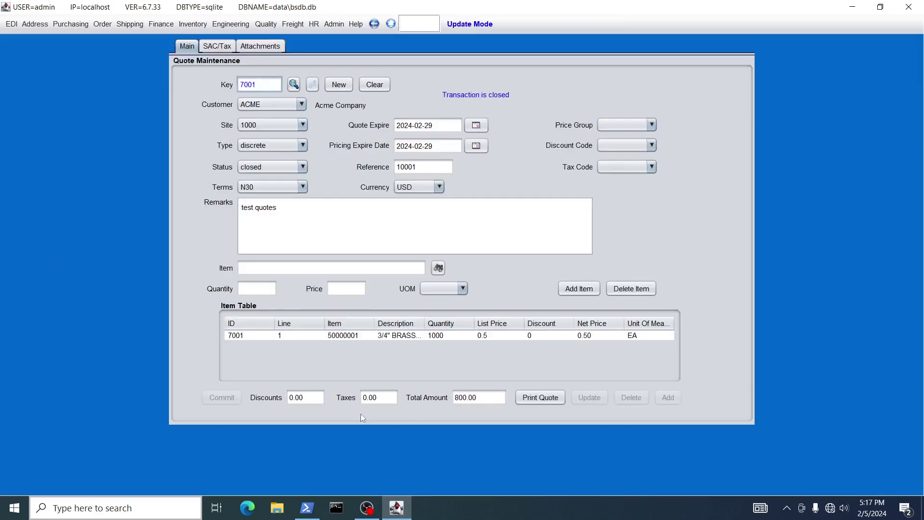